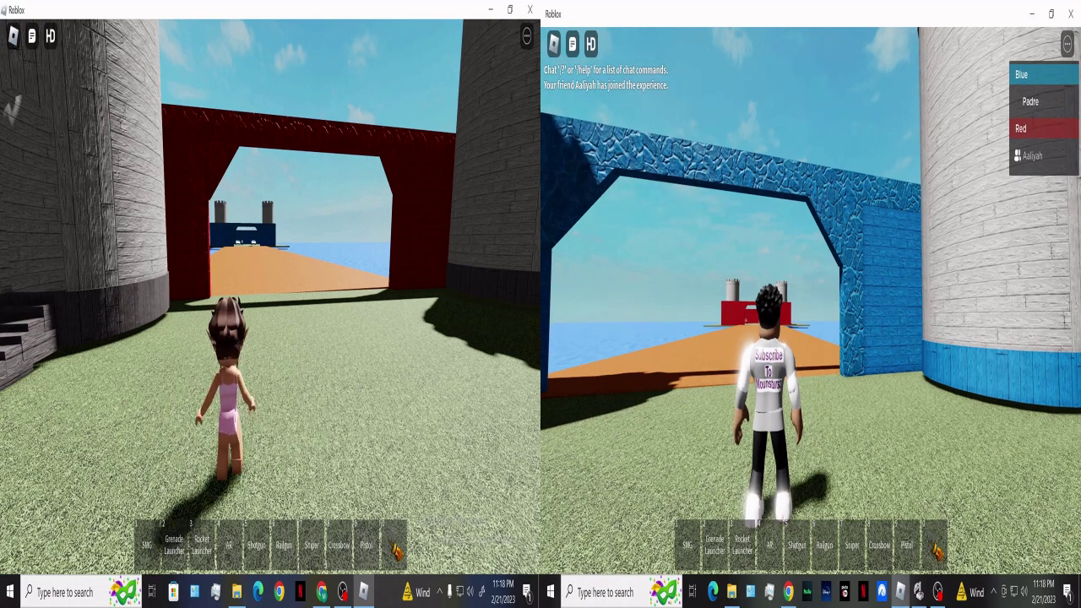
pyautogui.press('space')
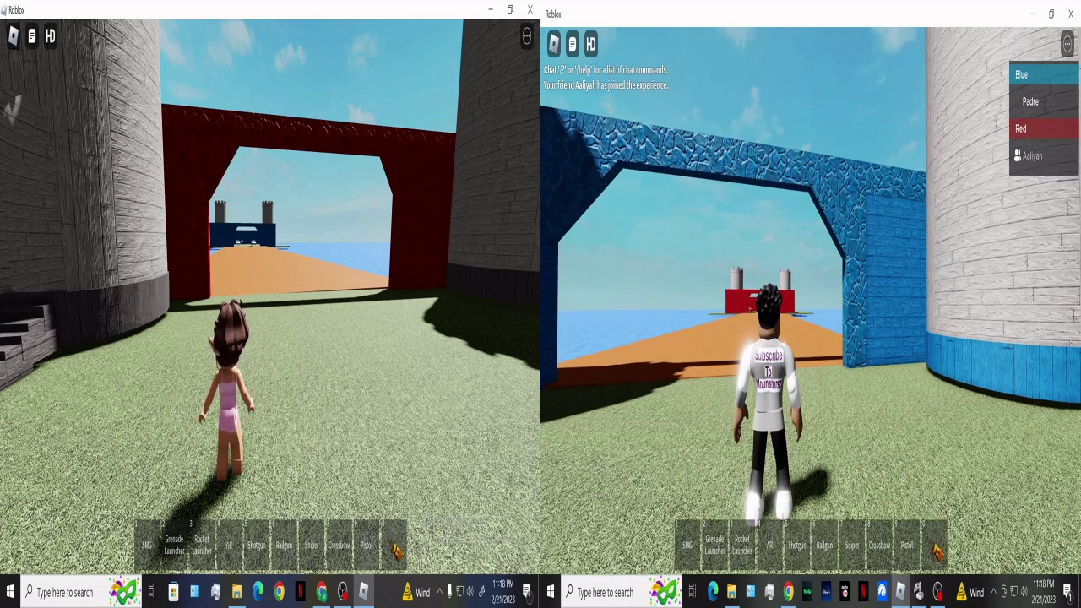
pyautogui.press('w')
pyautogui.press('w')
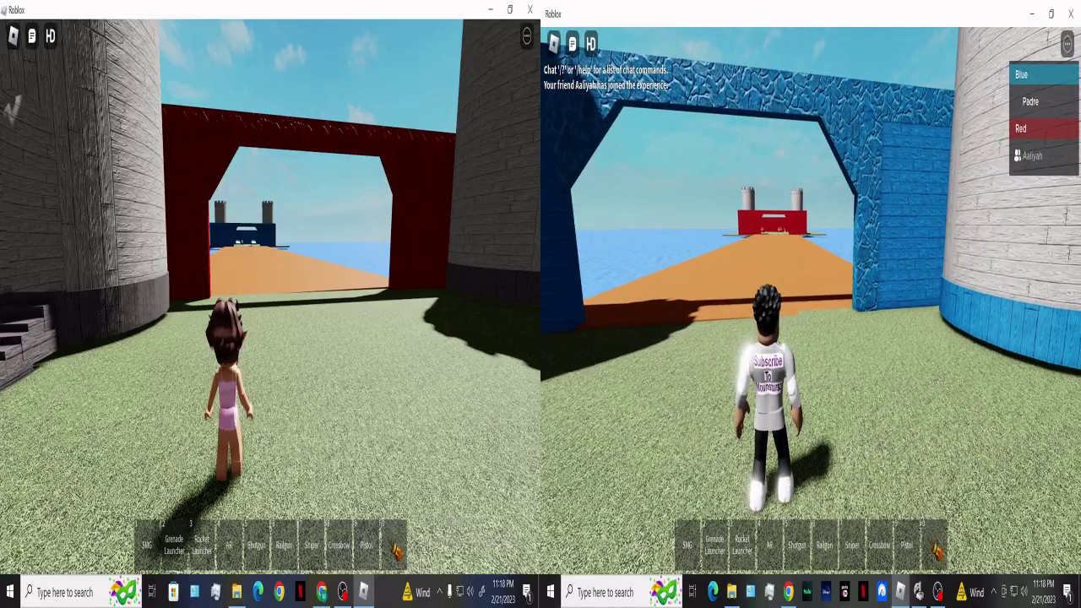
pyautogui.press('w')
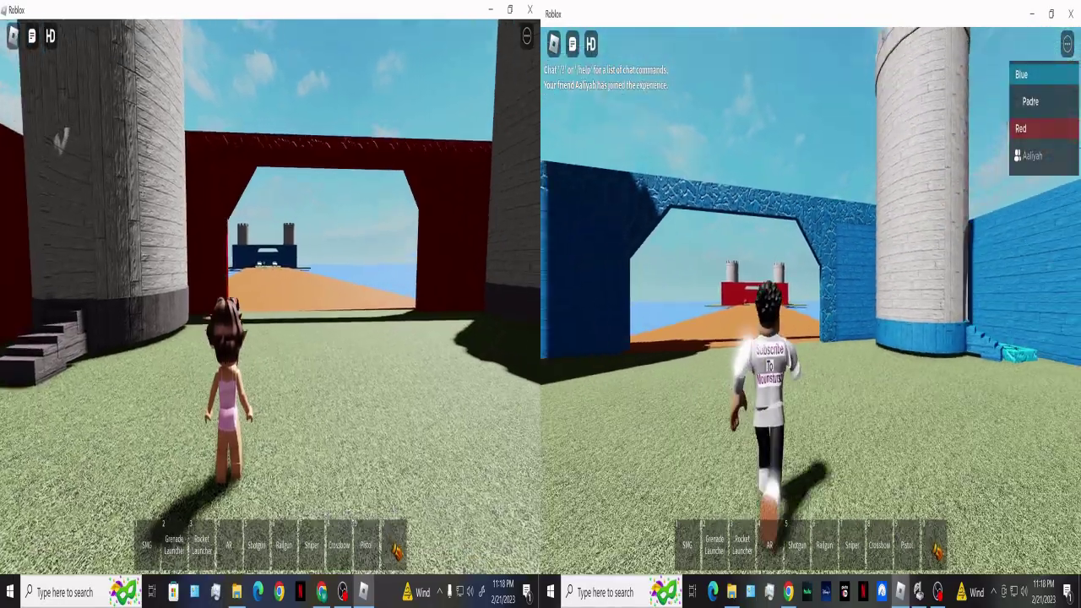
pyautogui.press('w')
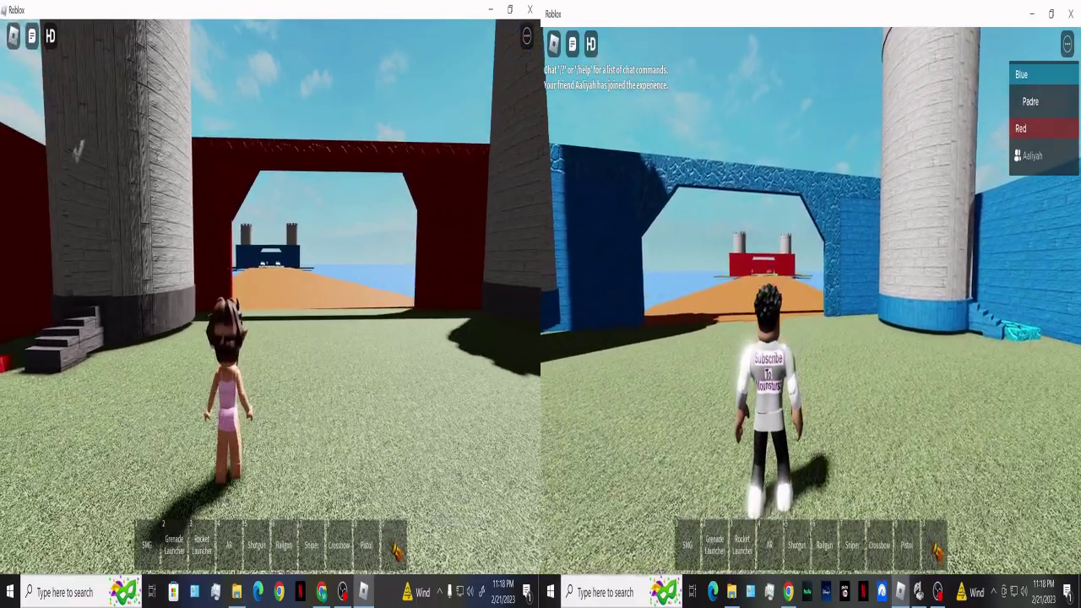
pyautogui.press('0')
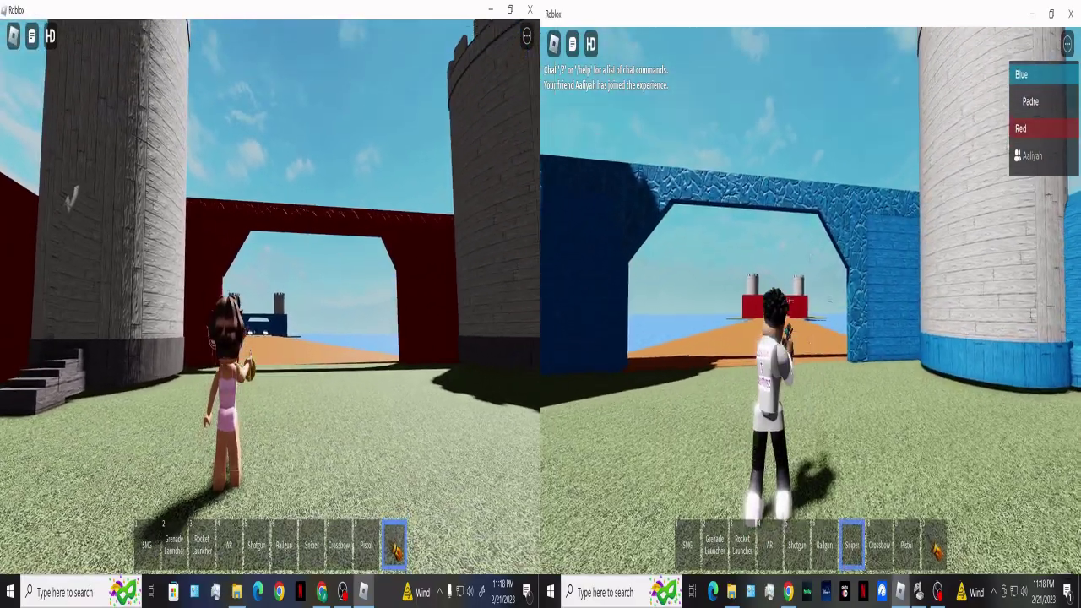
pyautogui.press('7')
pyautogui.rightClick(810, 304)
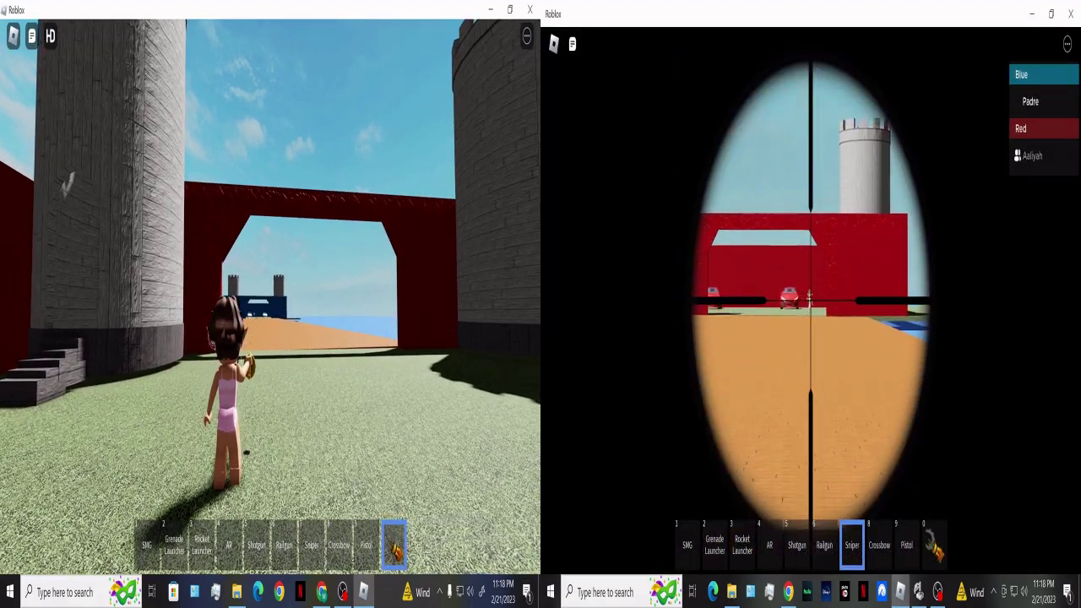
pyautogui.press('s')
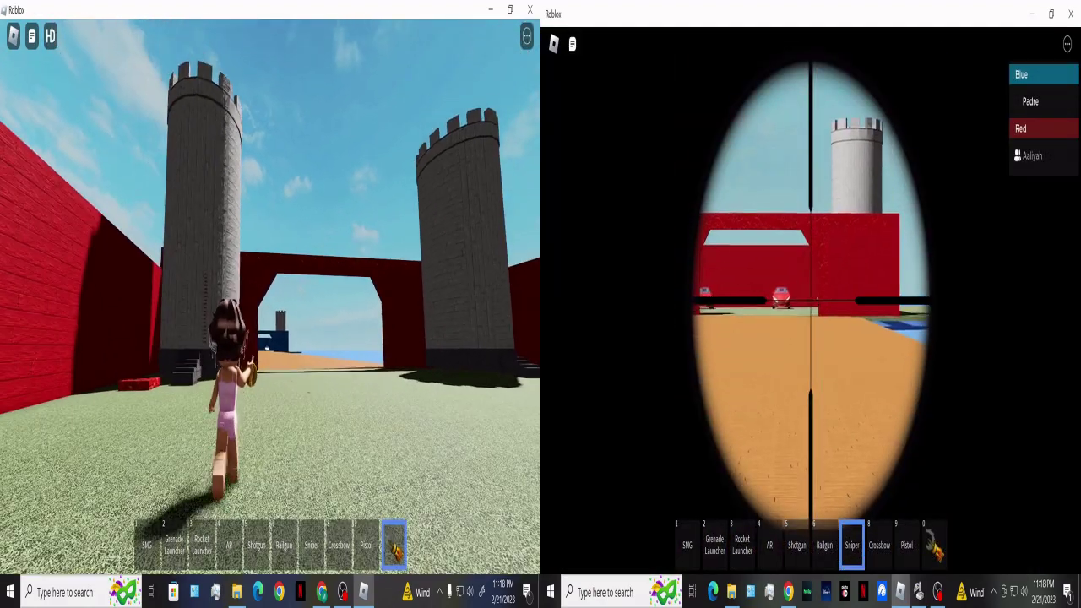
pyautogui.press('w')
pyautogui.press('w')
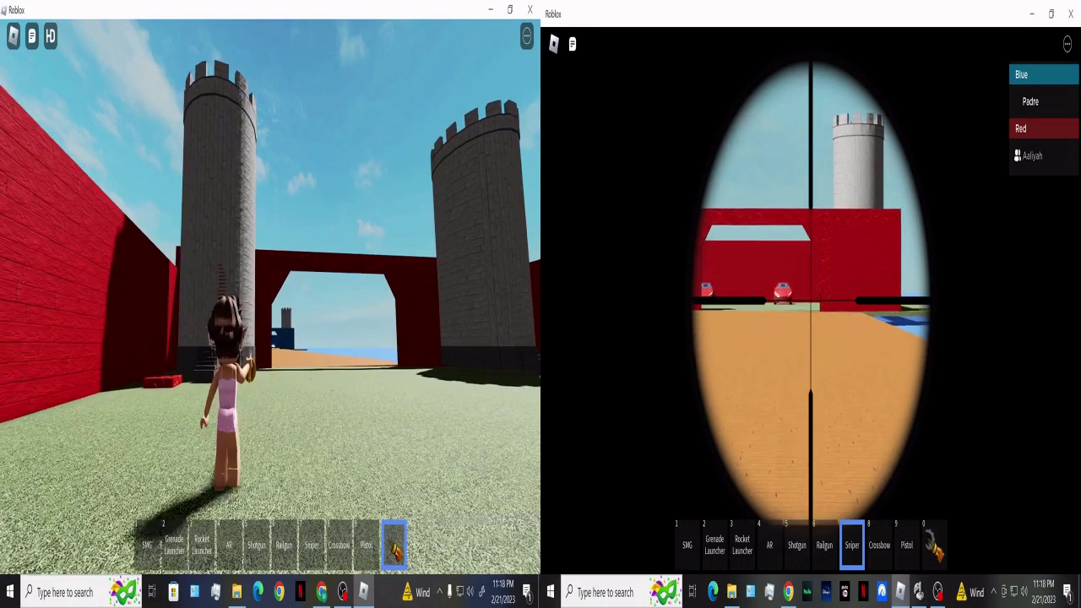
pyautogui.press('w')
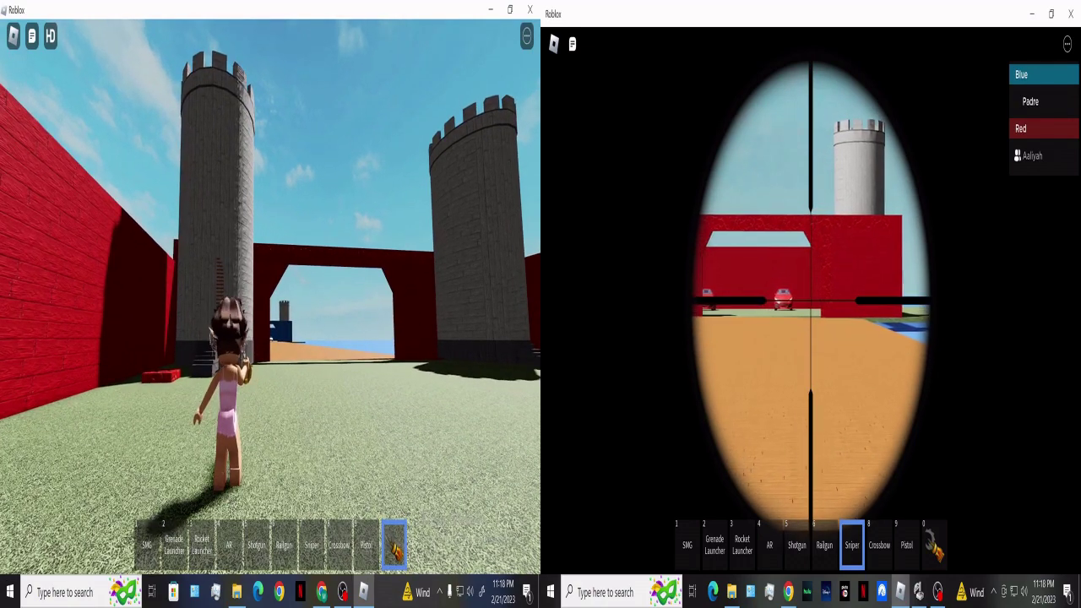
pyautogui.press('w')
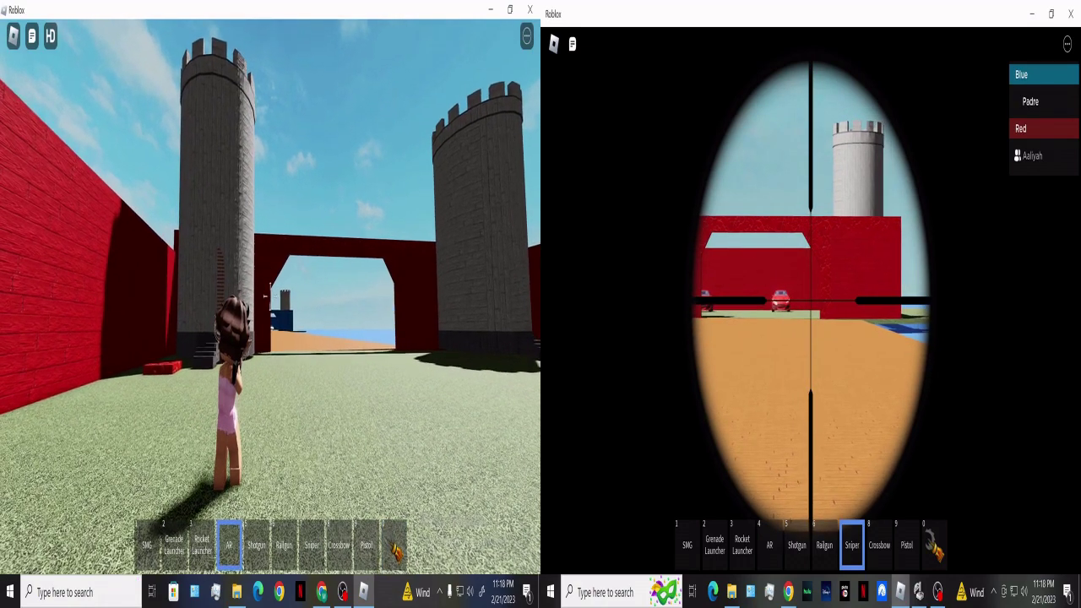
pyautogui.press('w')
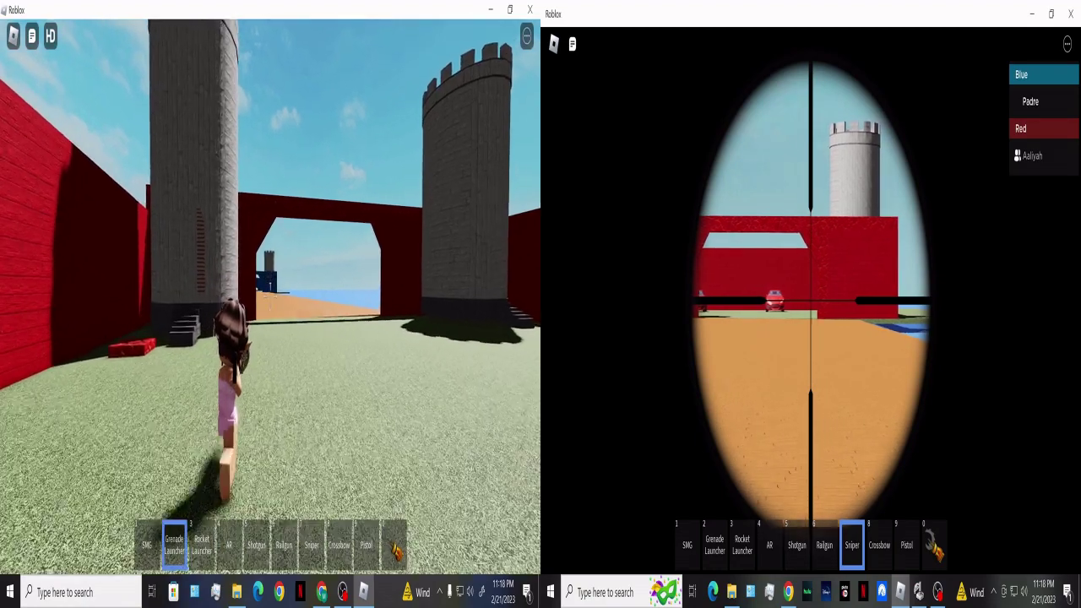
pyautogui.press('1')
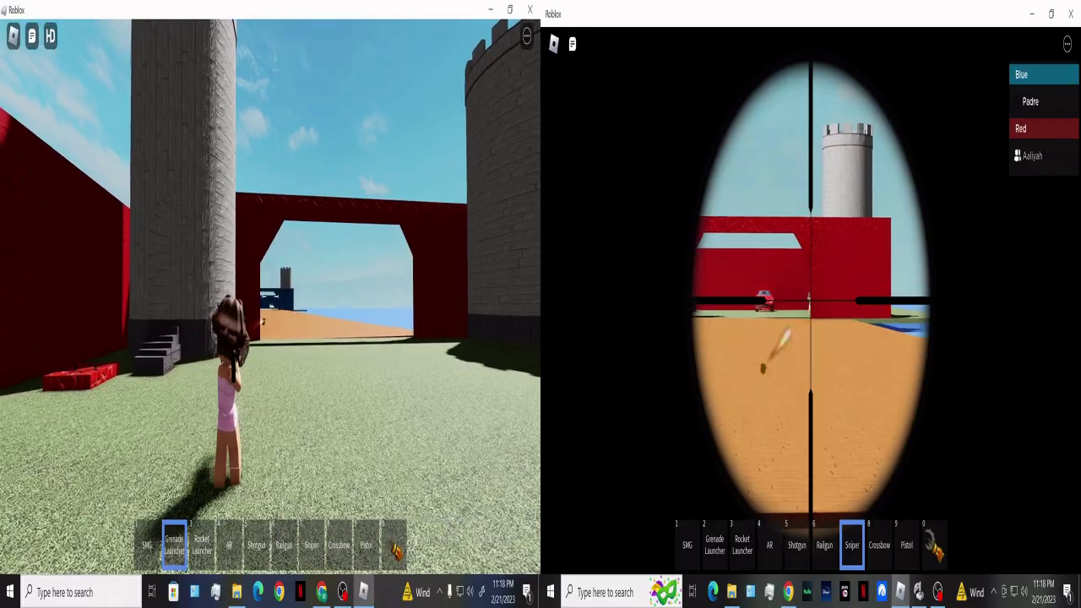
pyautogui.click(270, 304)
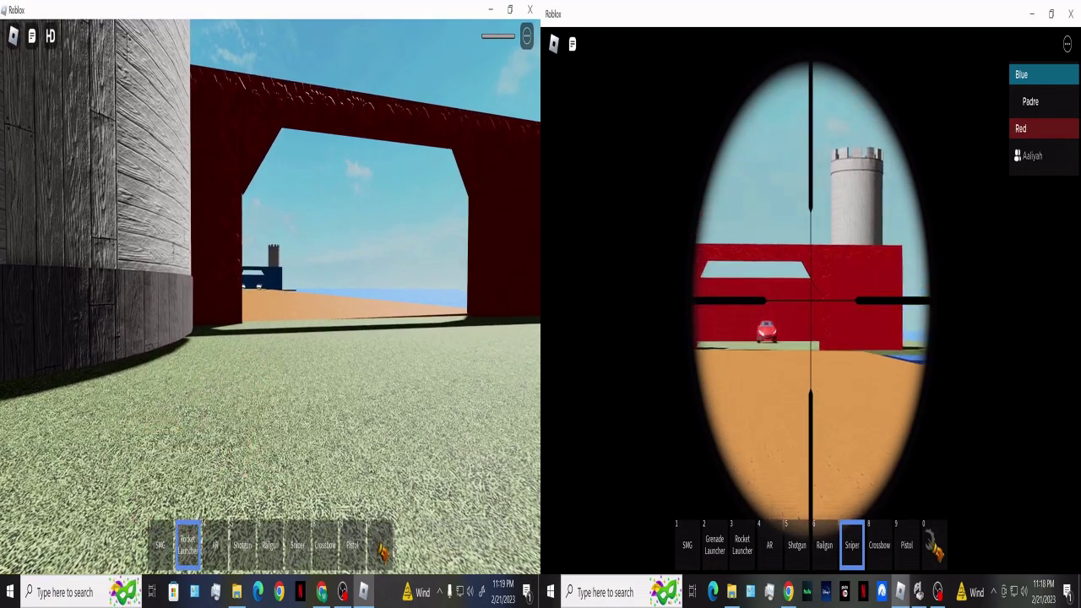
pyautogui.rightClick(810, 303)
pyautogui.press('w')
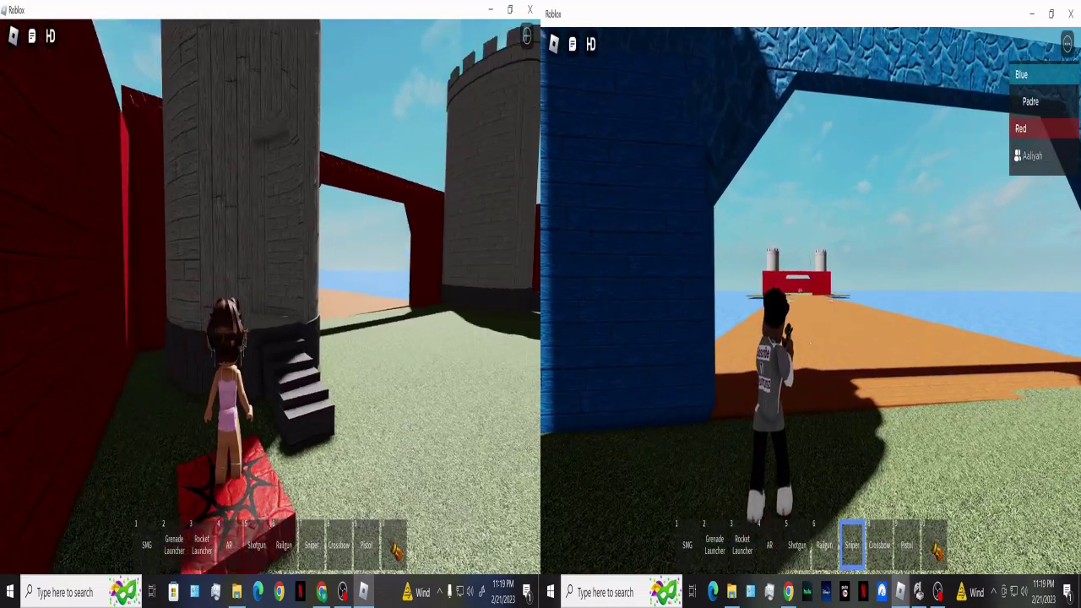
pyautogui.press('w')
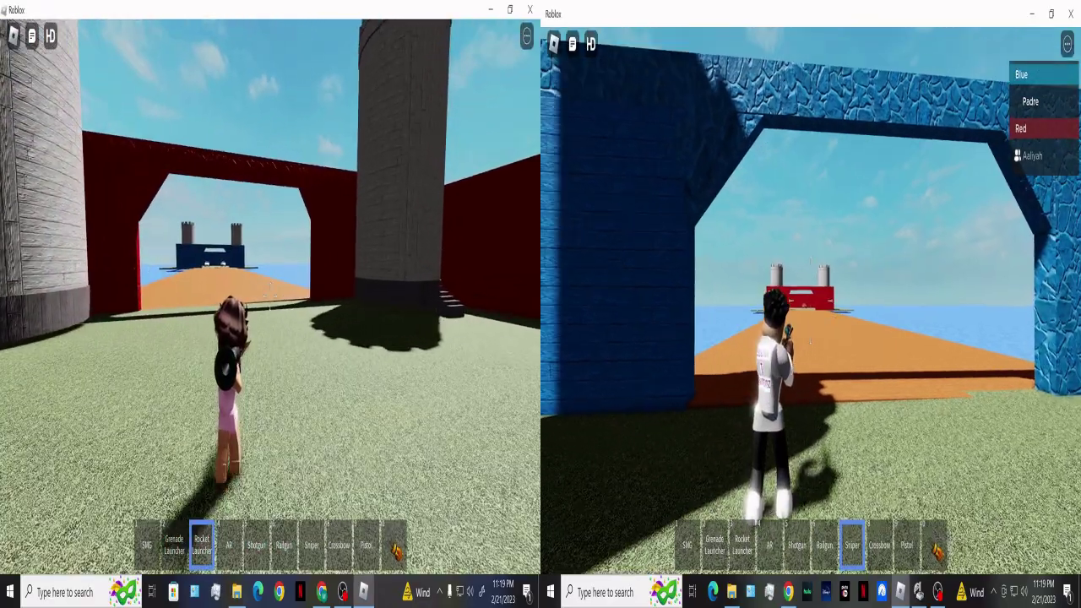
pyautogui.press('w')
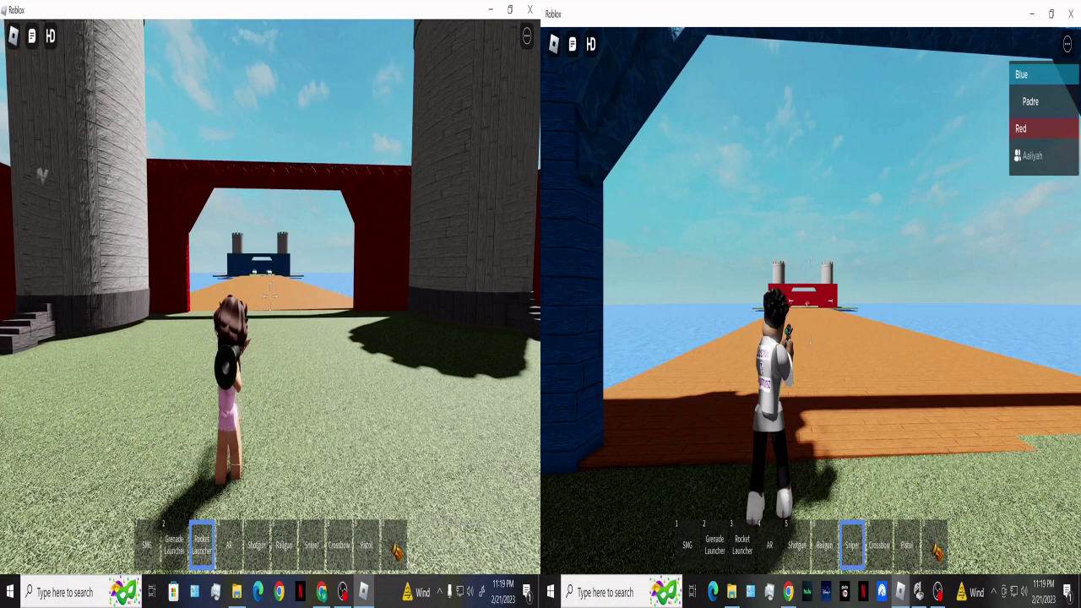
pyautogui.press('w')
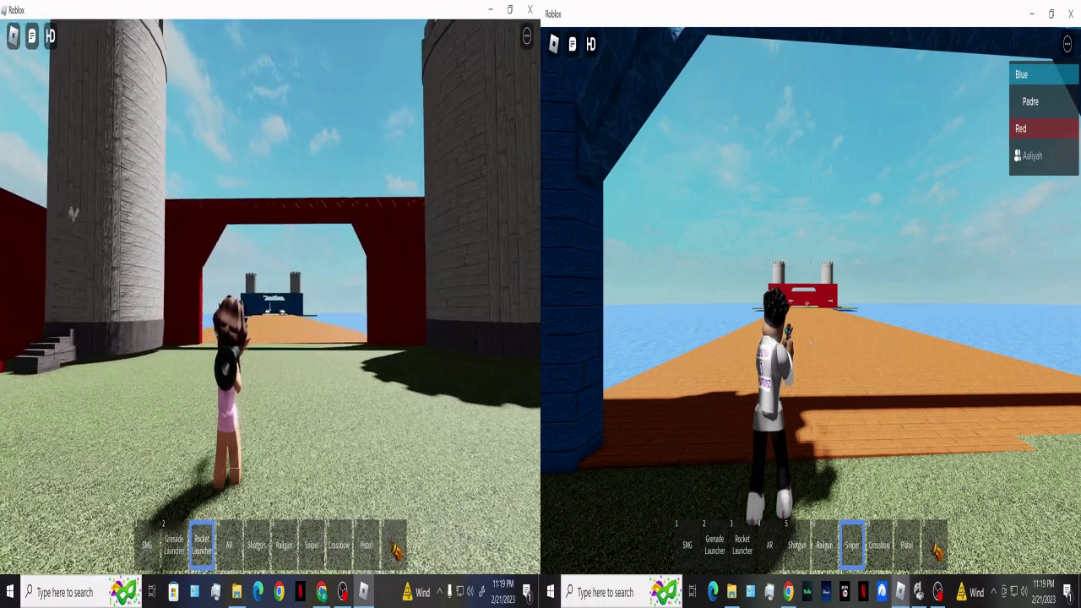
pyautogui.rightClick(811, 304)
pyautogui.click(811, 304)
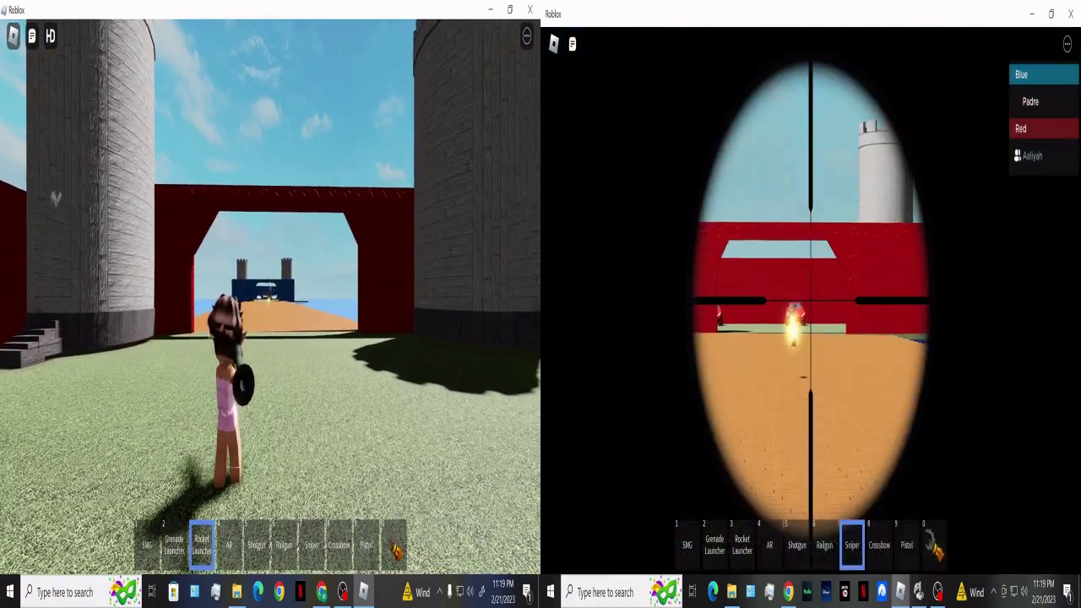
pyautogui.rightClick(811, 304)
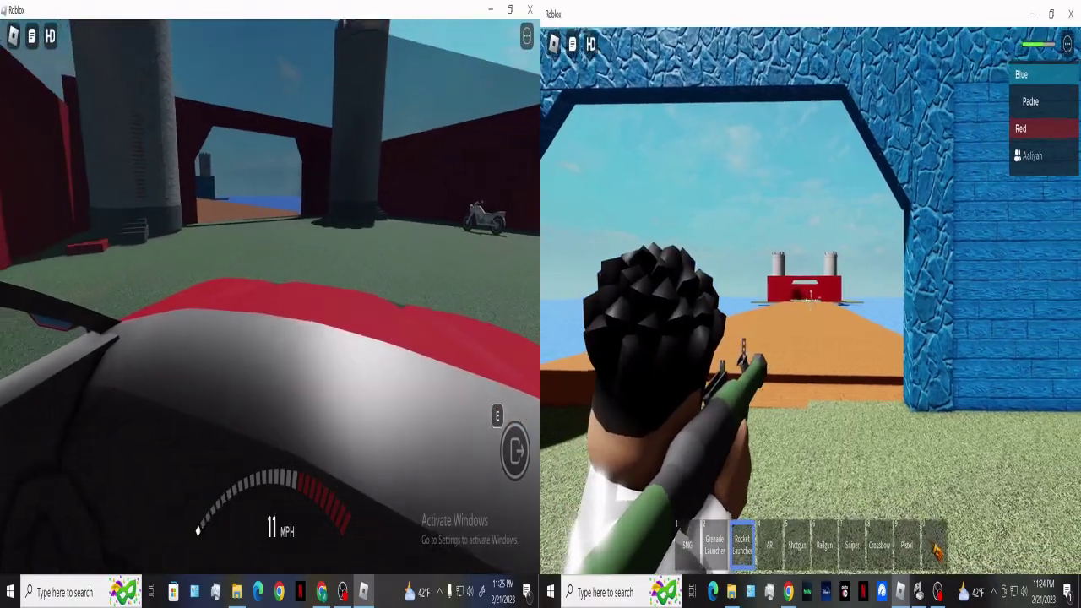
pyautogui.press('e')
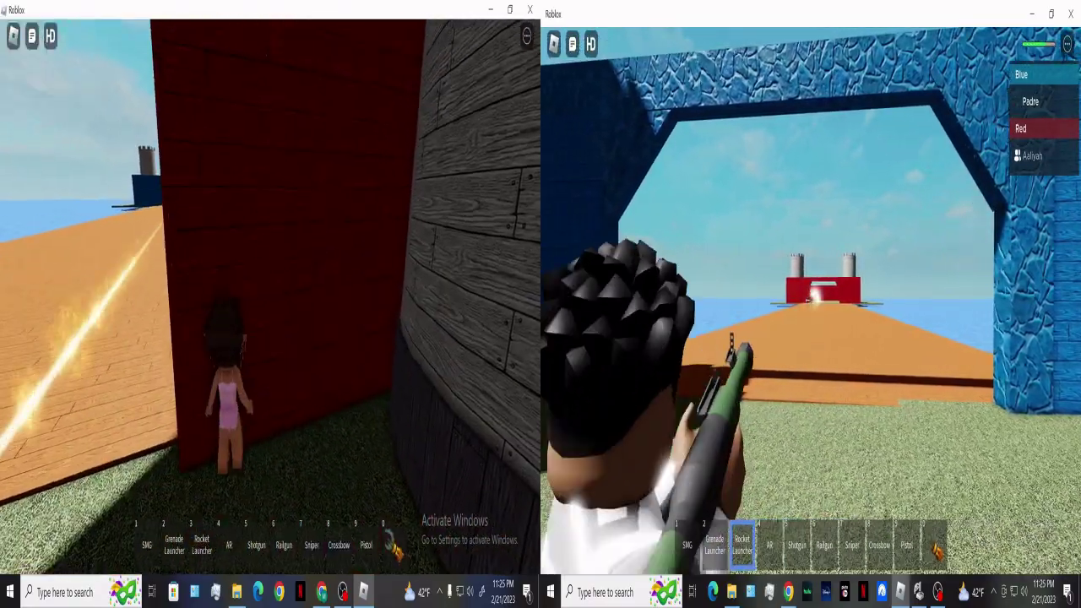
pyautogui.press('3')
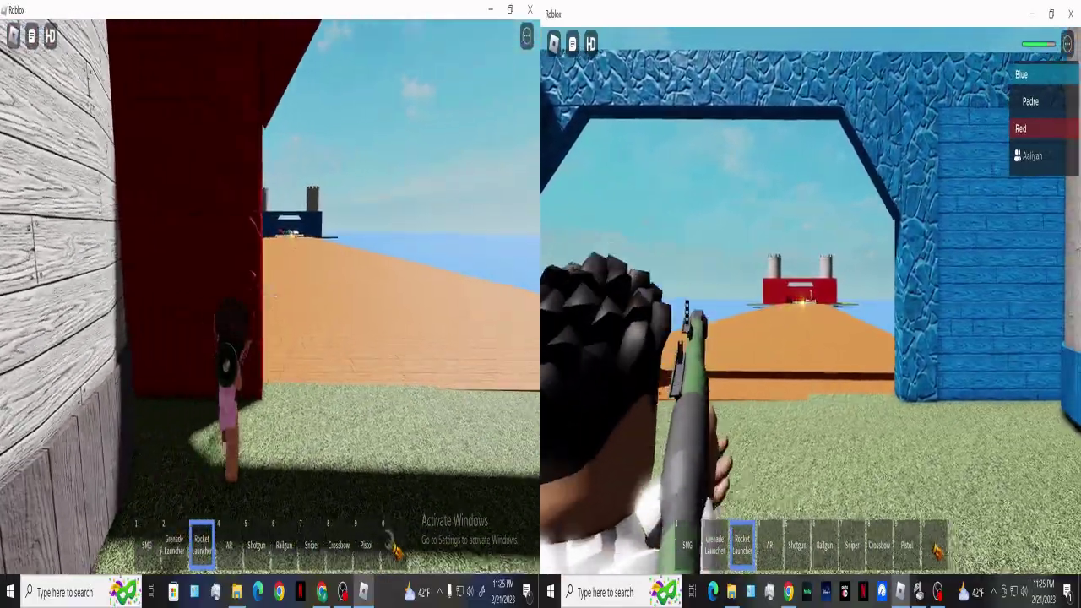
pyautogui.click(355, 321)
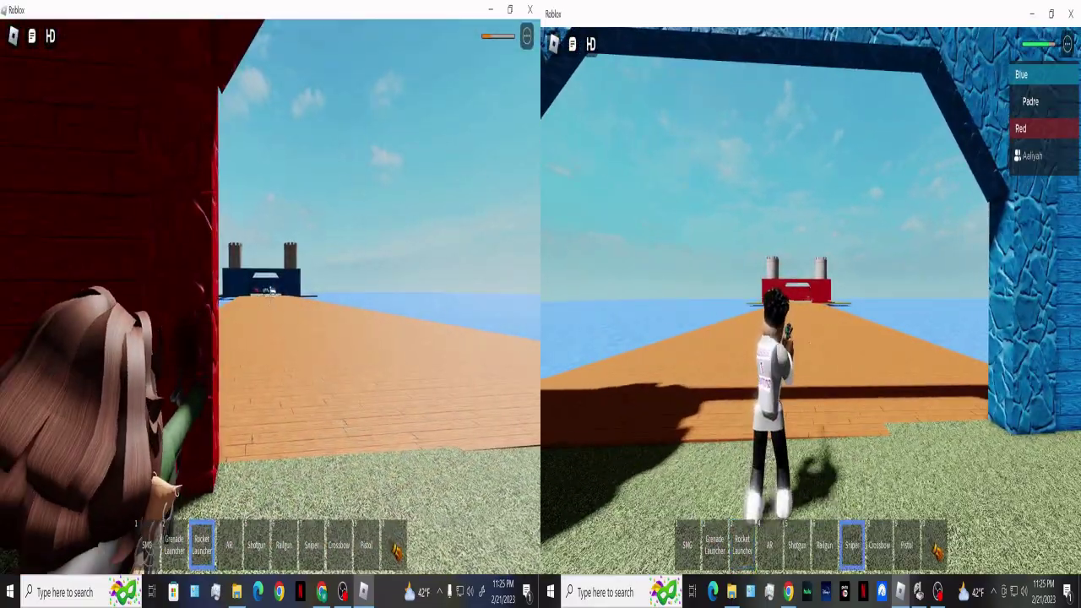
pyautogui.press('7')
pyautogui.rightClick(810, 295)
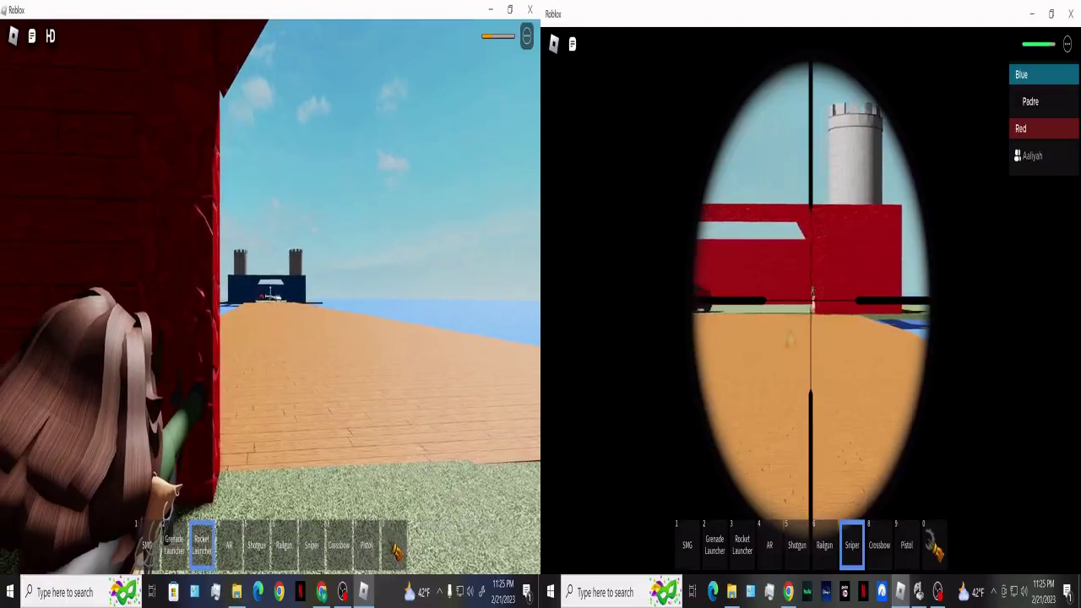
pyautogui.click(810, 296)
pyautogui.rightClick(811, 296)
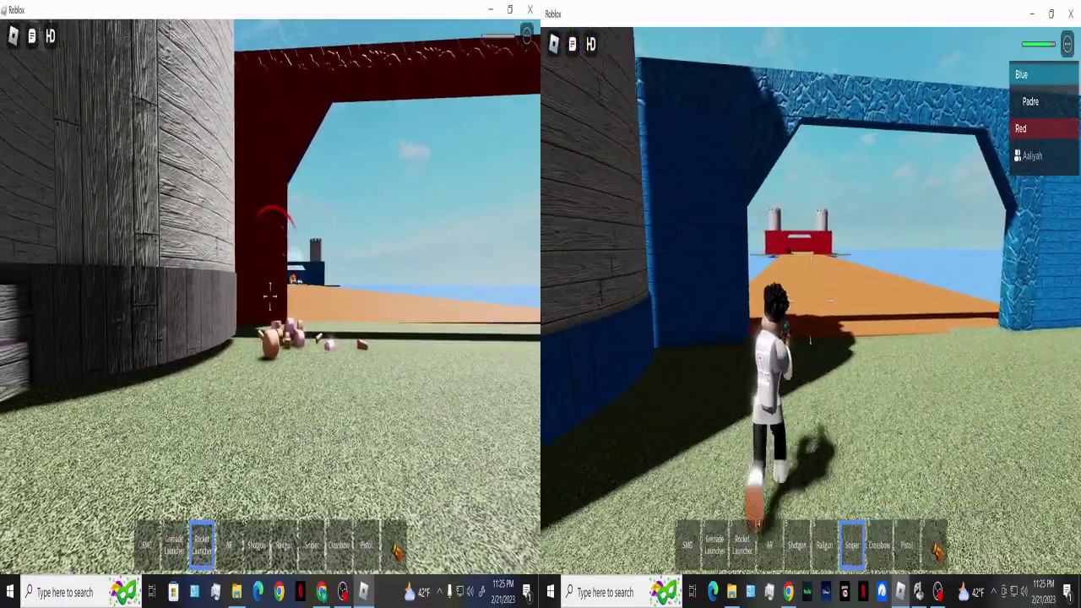
pyautogui.press('w')
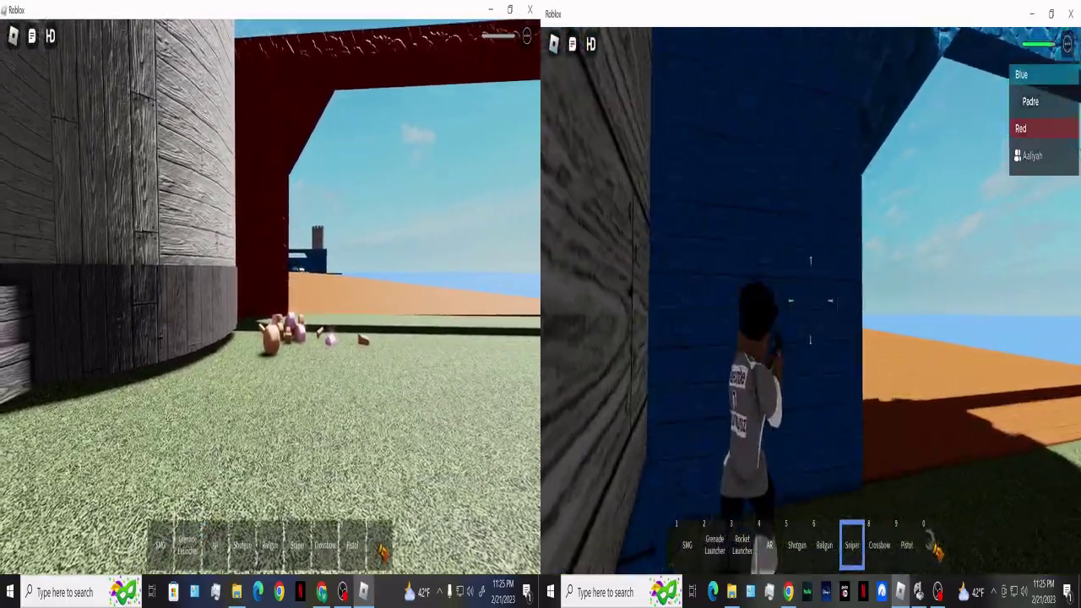
pyautogui.rightClick(810, 295)
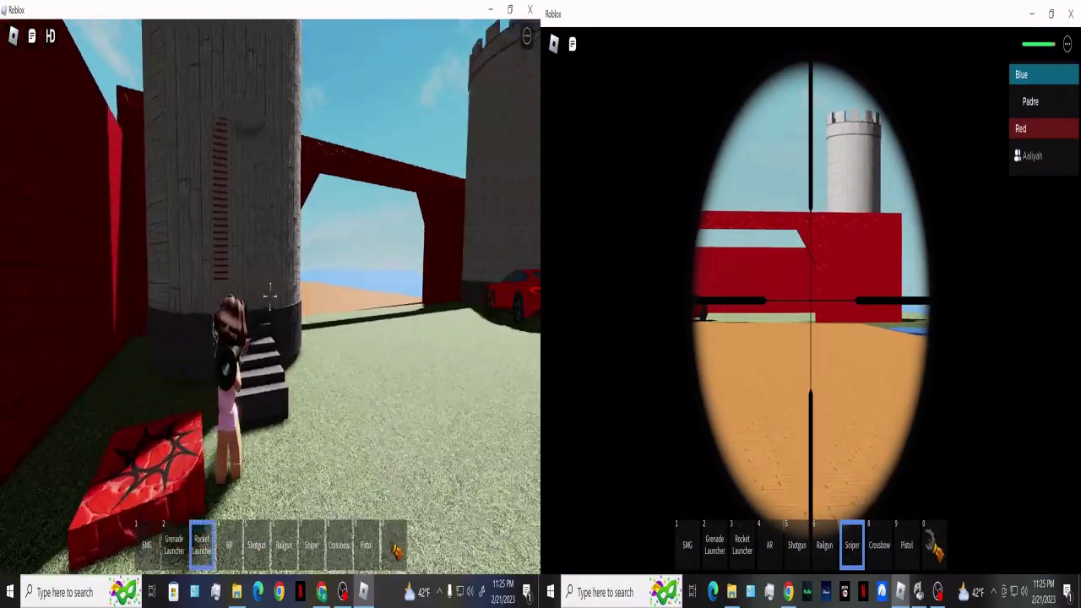
pyautogui.press('w')
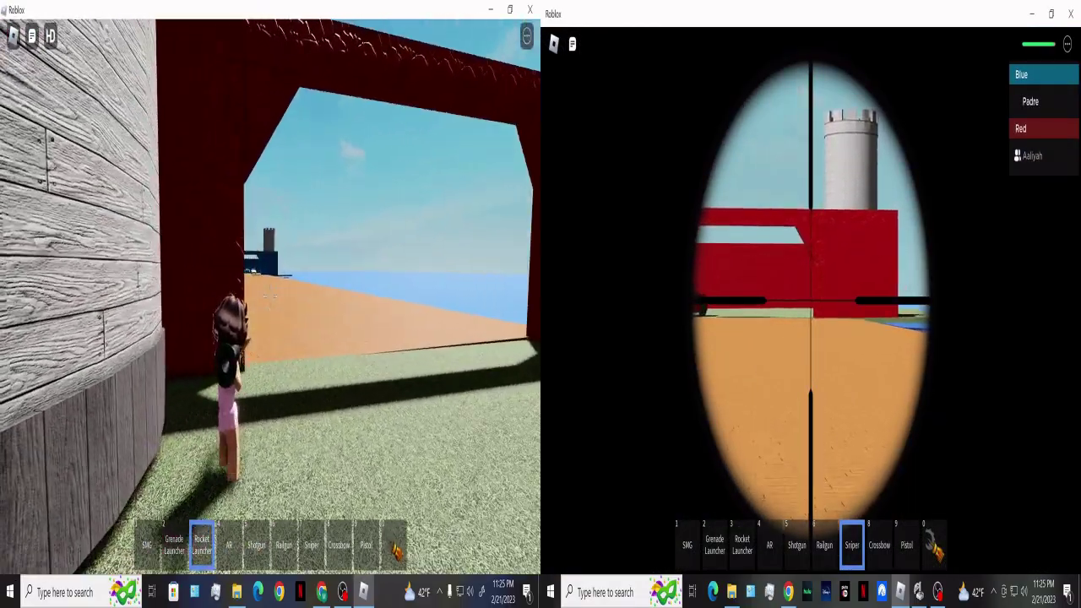
pyautogui.rightClick(810, 295)
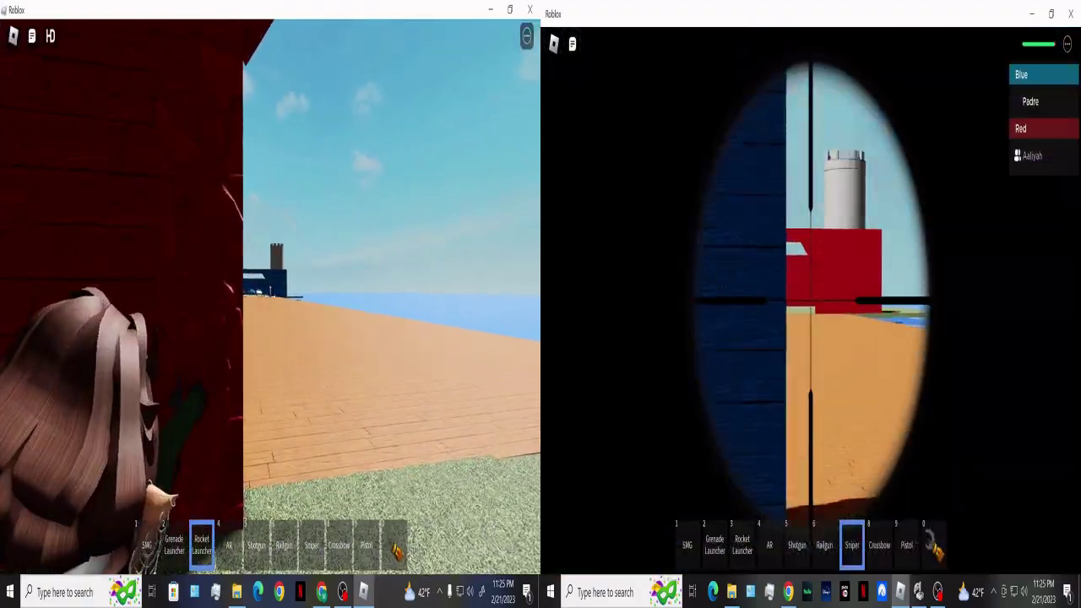
pyautogui.click(810, 299)
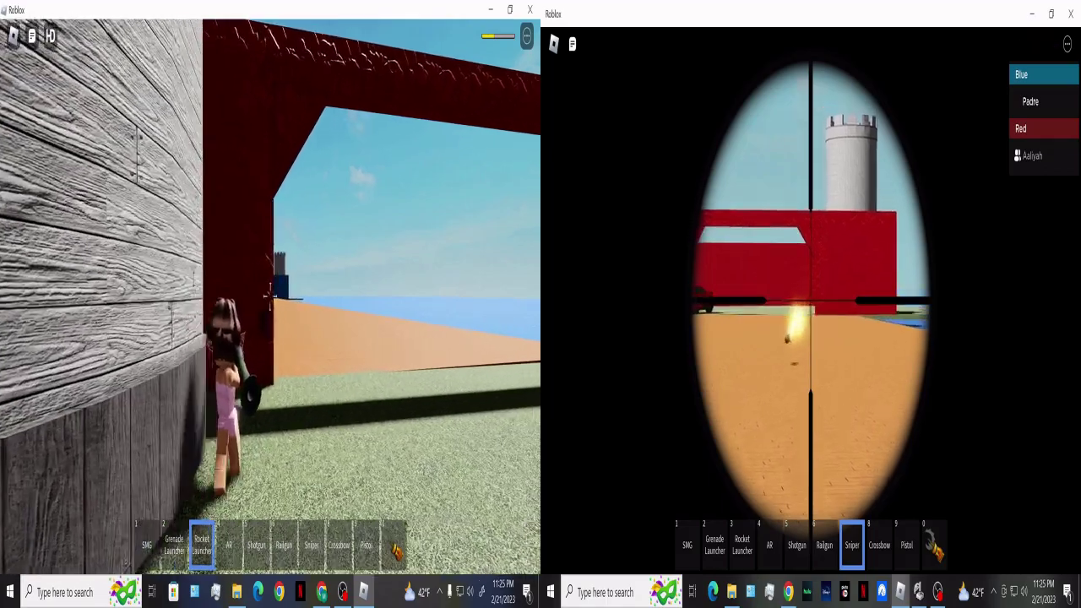
pyautogui.press('a')
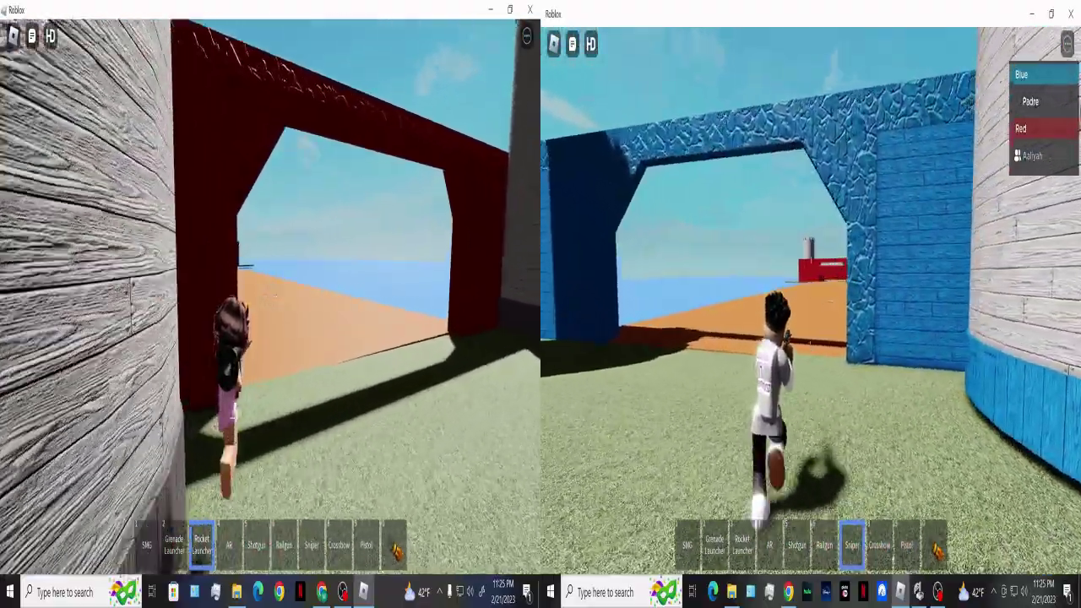
pyautogui.rightClick(810, 304)
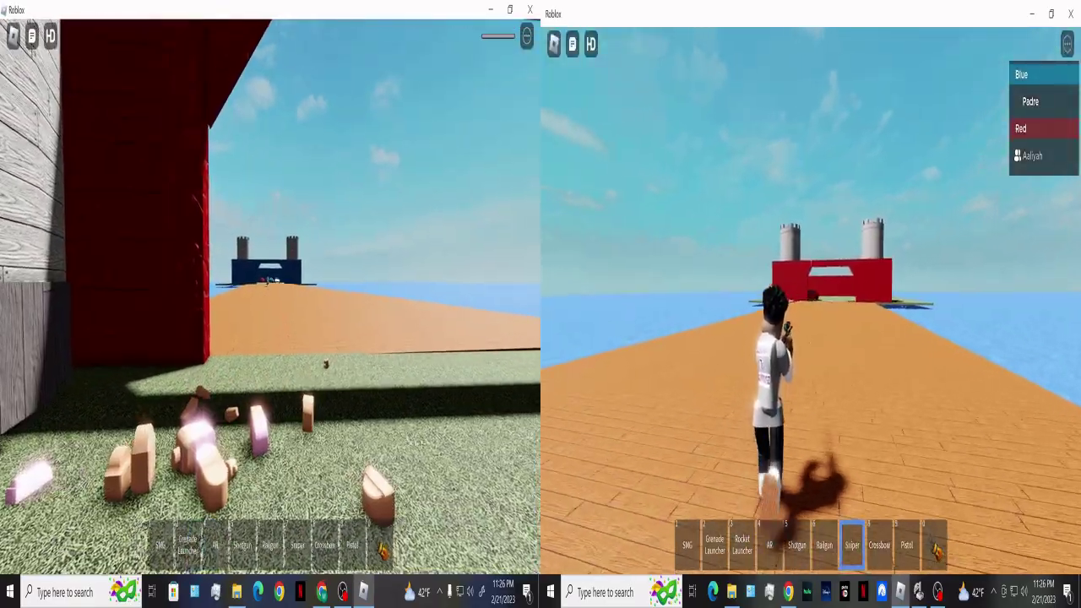
pyautogui.rightClick(810, 303)
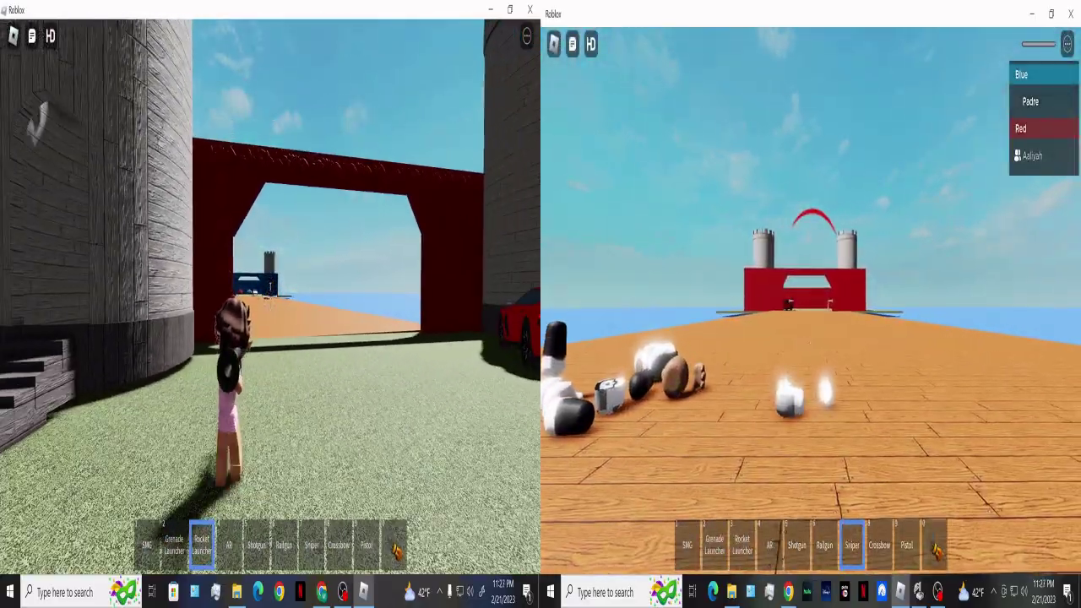
pyautogui.press('w')
pyautogui.press('w')
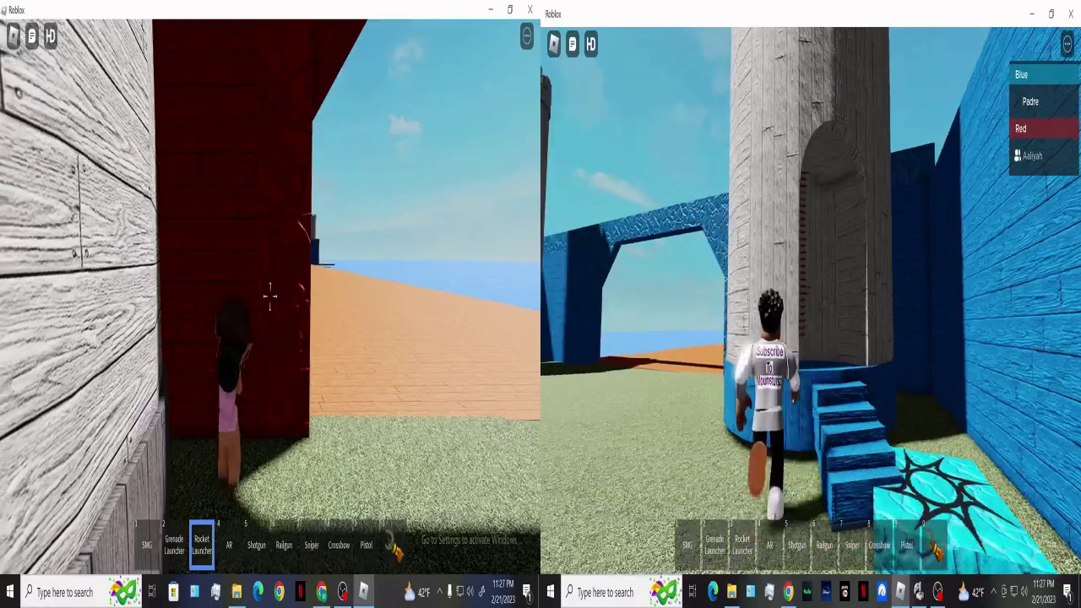
pyautogui.press('6')
pyautogui.rightClick(936, 549)
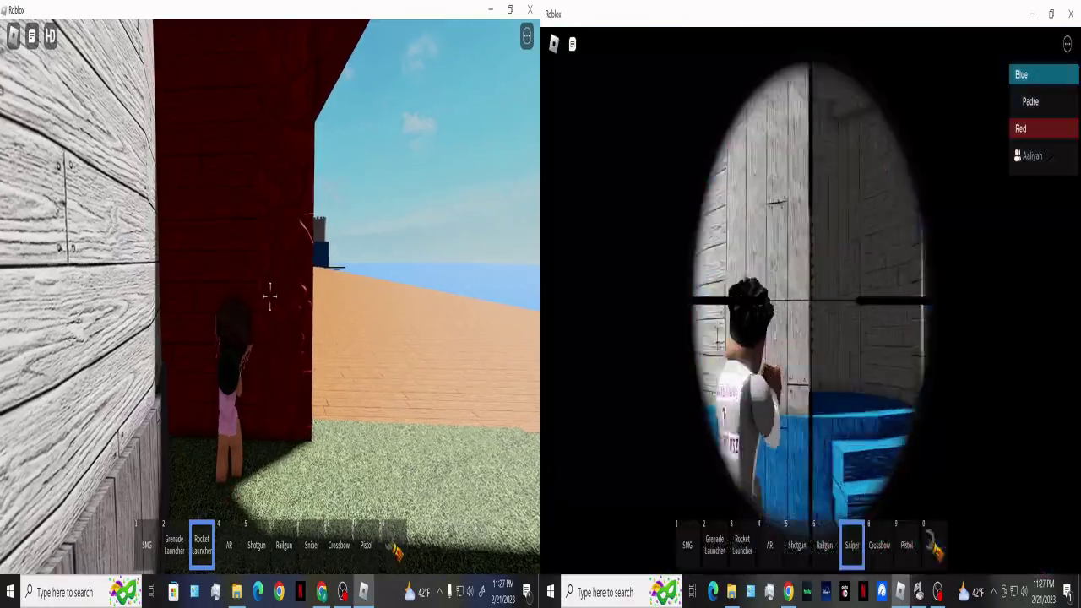
pyautogui.rightClick(935, 548)
pyautogui.press('w')
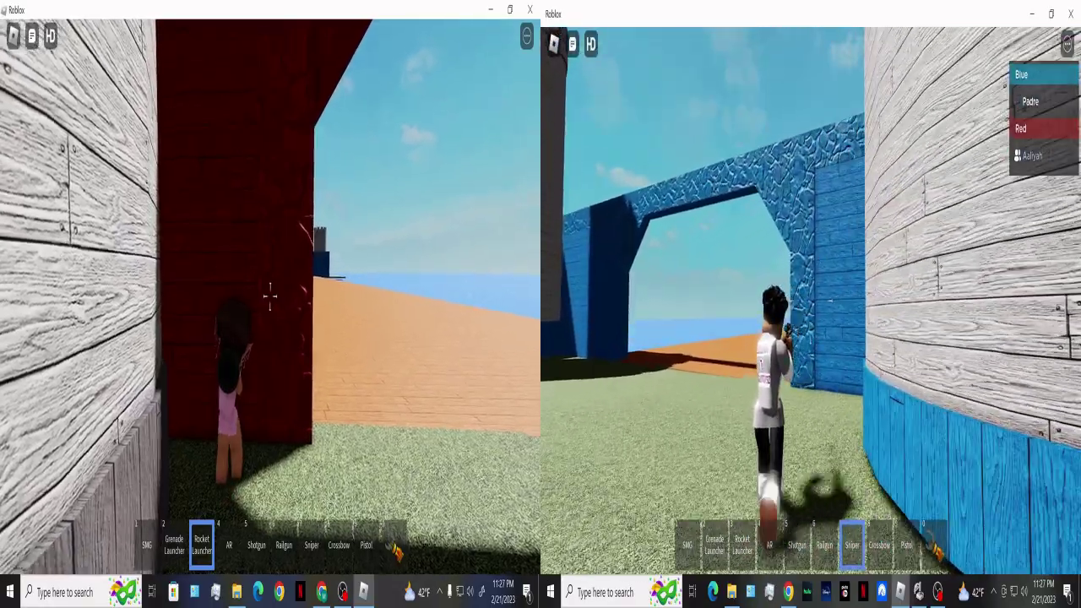
pyautogui.rightClick(936, 549)
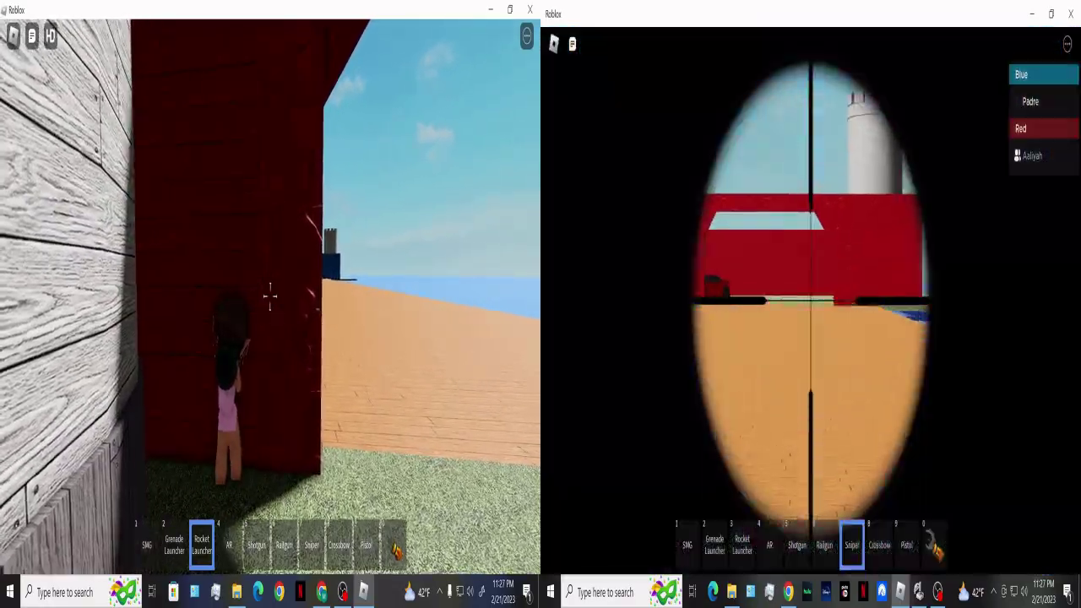
pyautogui.press('6')
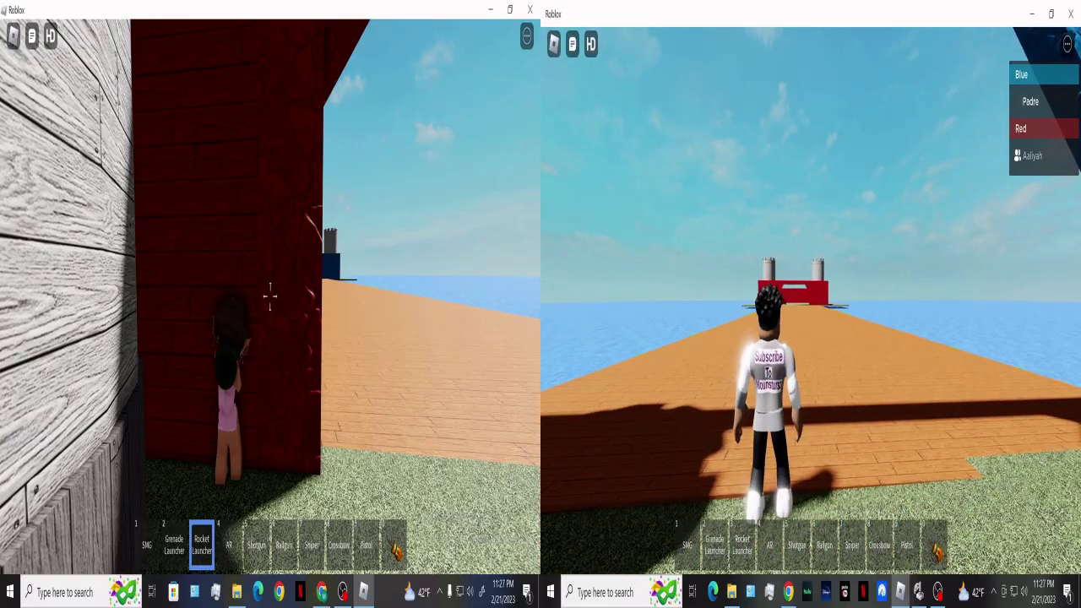
pyautogui.press('3')
pyautogui.press('w')
pyautogui.press('w')
pyautogui.press('w')
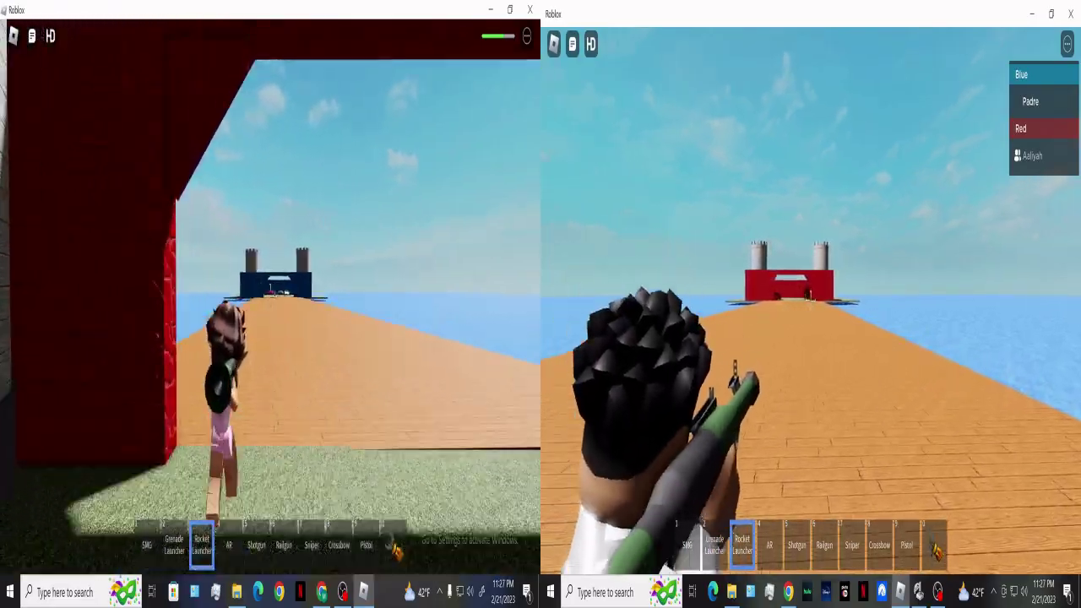
pyautogui.press('w')
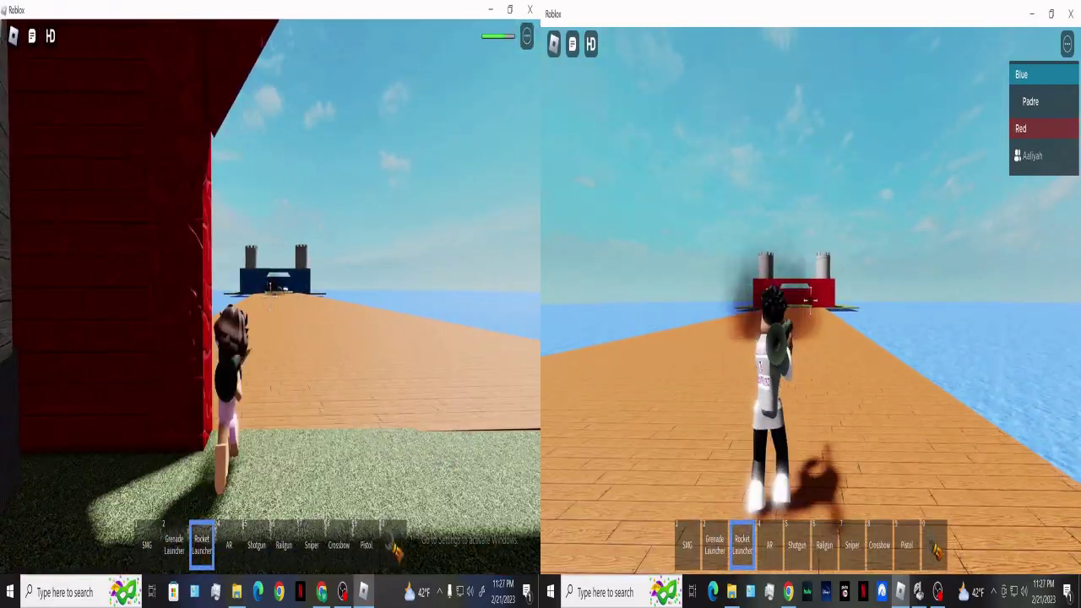
pyautogui.press('7')
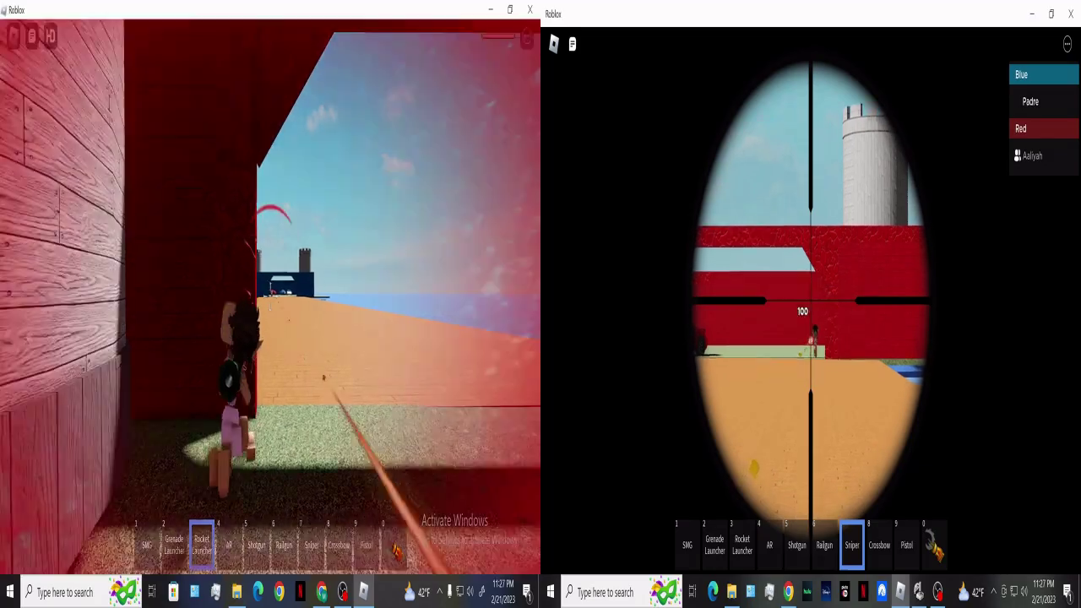
pyautogui.rightClick(810, 304)
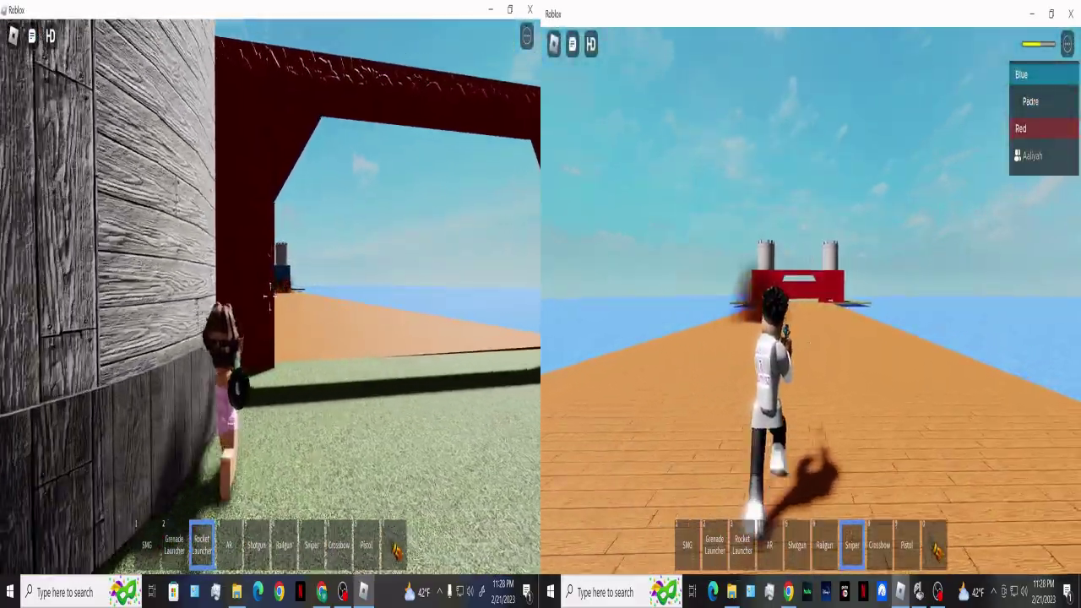
pyautogui.rightClick(810, 304)
pyautogui.rightClick(811, 304)
pyautogui.click(811, 304)
pyautogui.rightClick(810, 304)
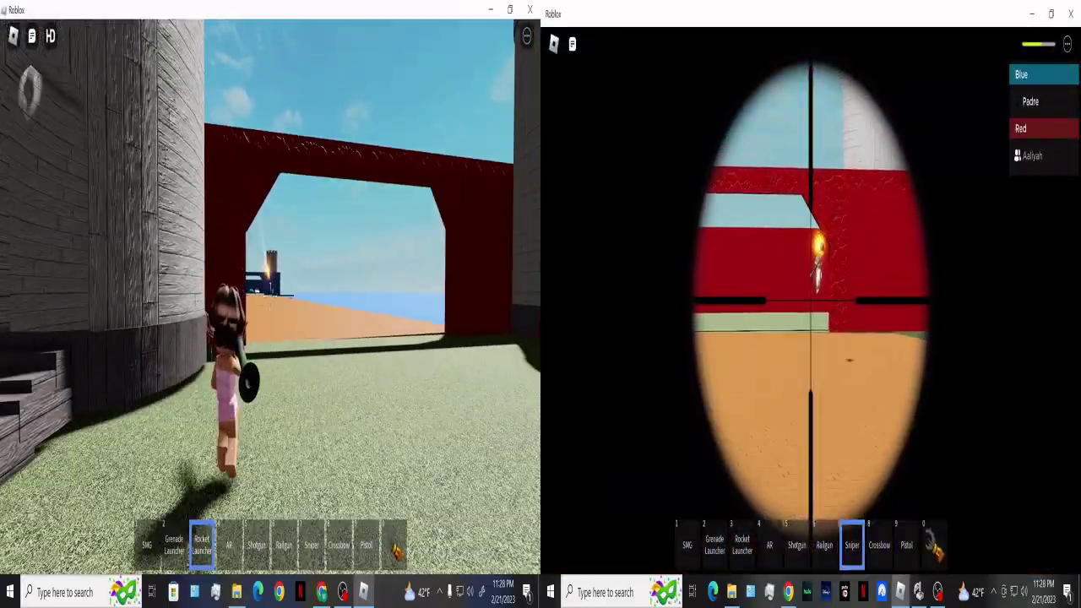
pyautogui.rightClick(810, 304)
pyautogui.rightClick(810, 304)
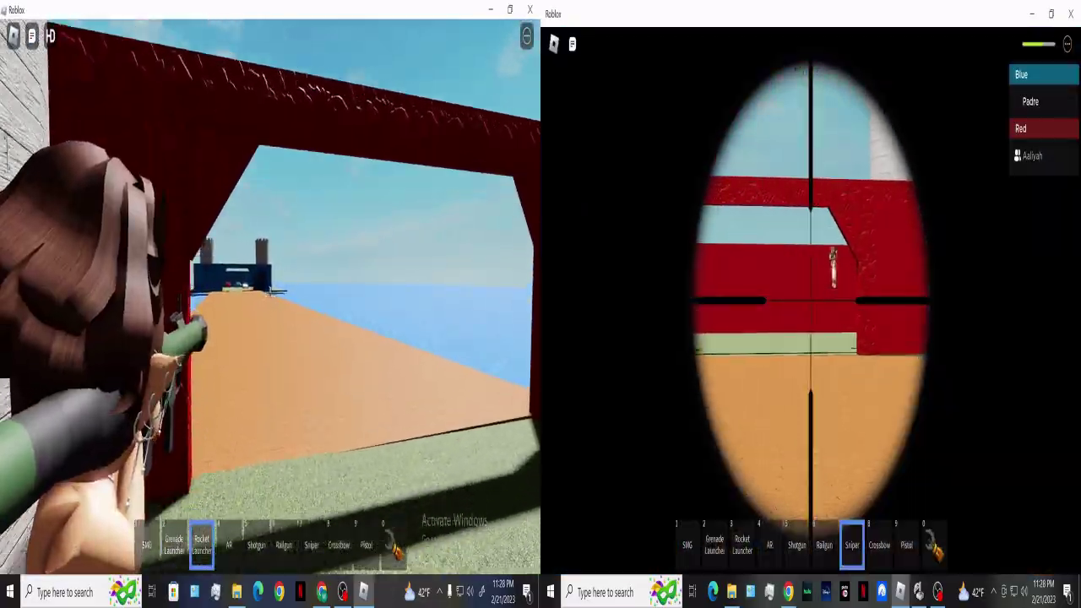
pyautogui.rightClick(810, 304)
pyautogui.rightClick(811, 304)
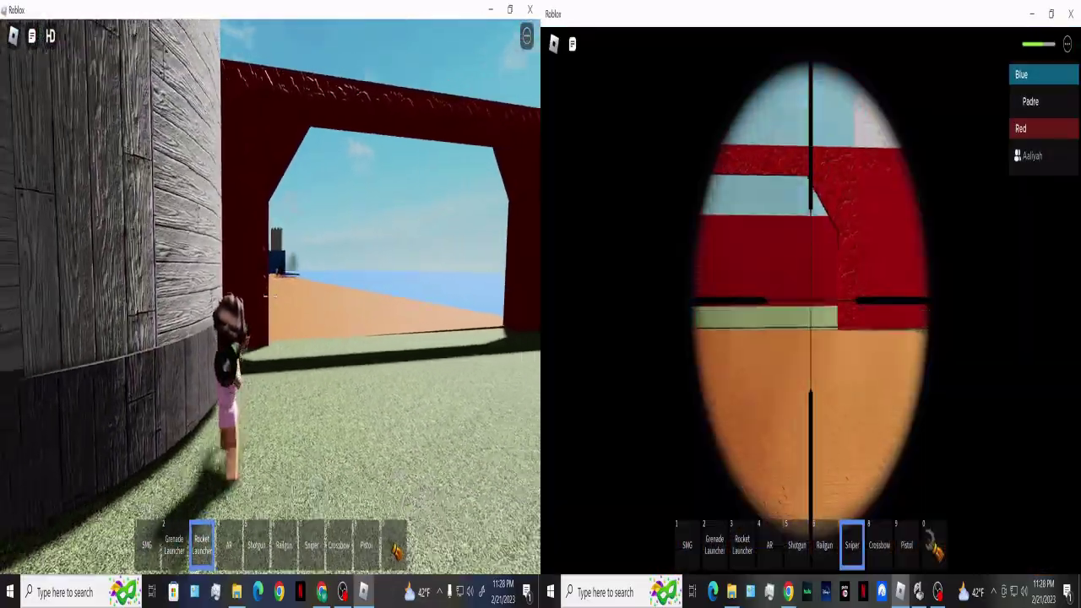
pyautogui.rightClick(810, 304)
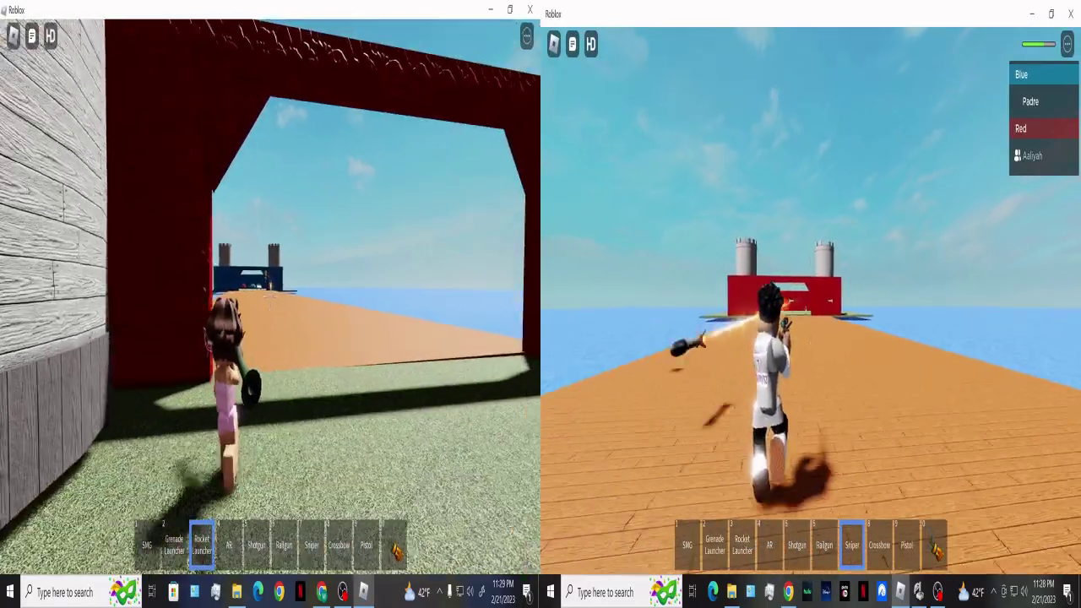
pyautogui.rightClick(810, 304)
pyautogui.rightClick(810, 304)
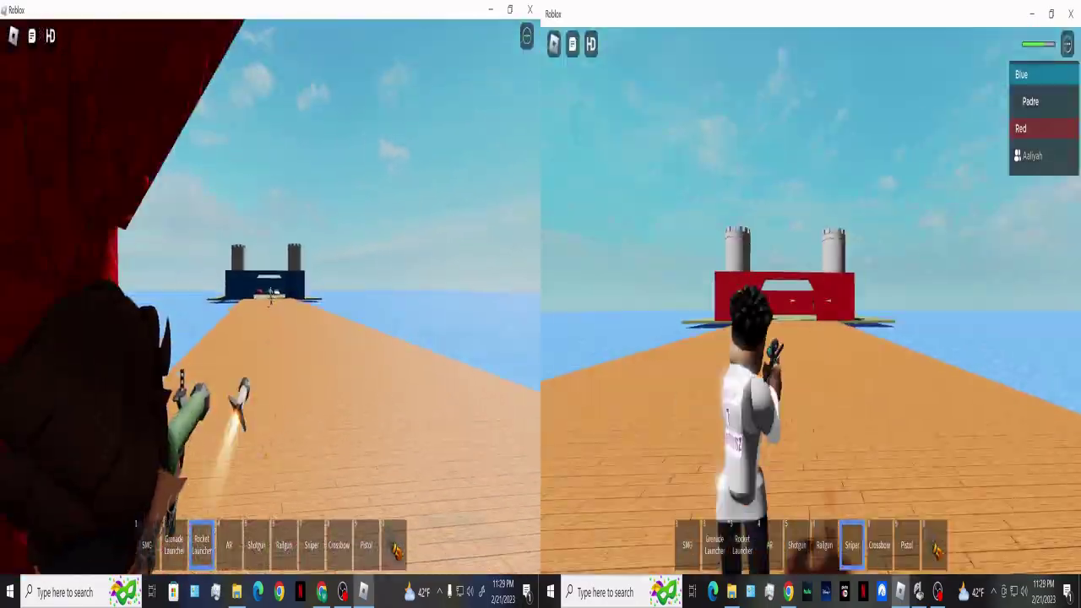
pyautogui.rightClick(811, 303)
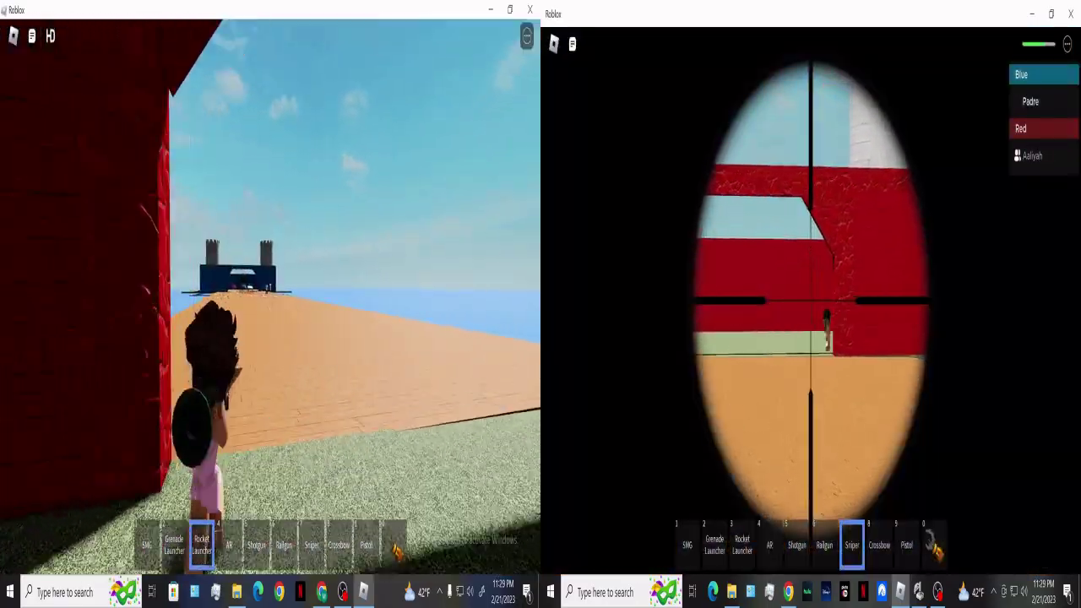
pyautogui.rightClick(811, 304)
pyautogui.rightClick(811, 304)
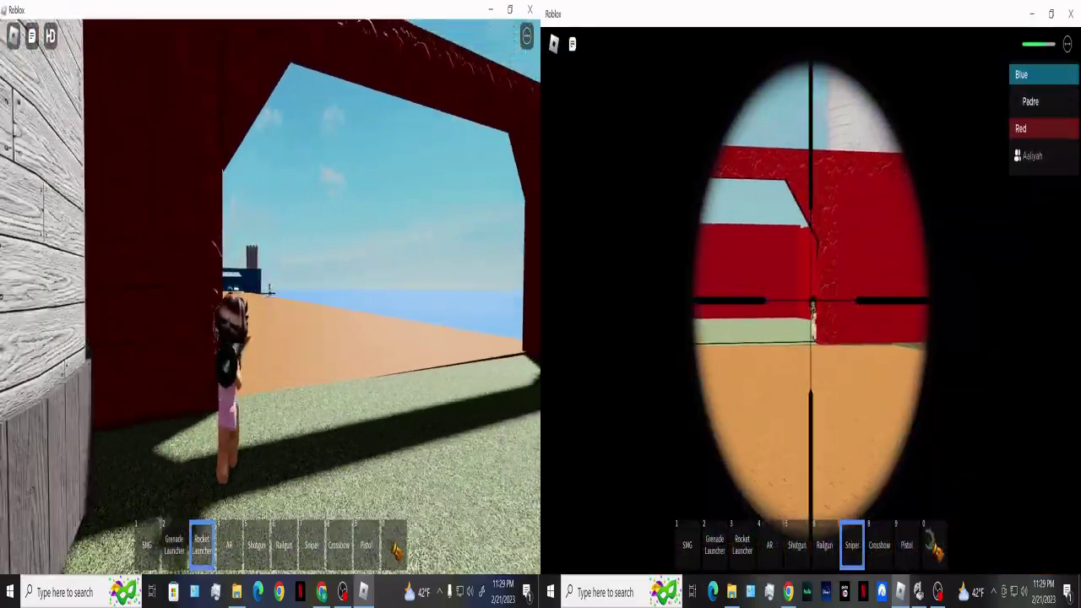
pyautogui.rightClick(810, 304)
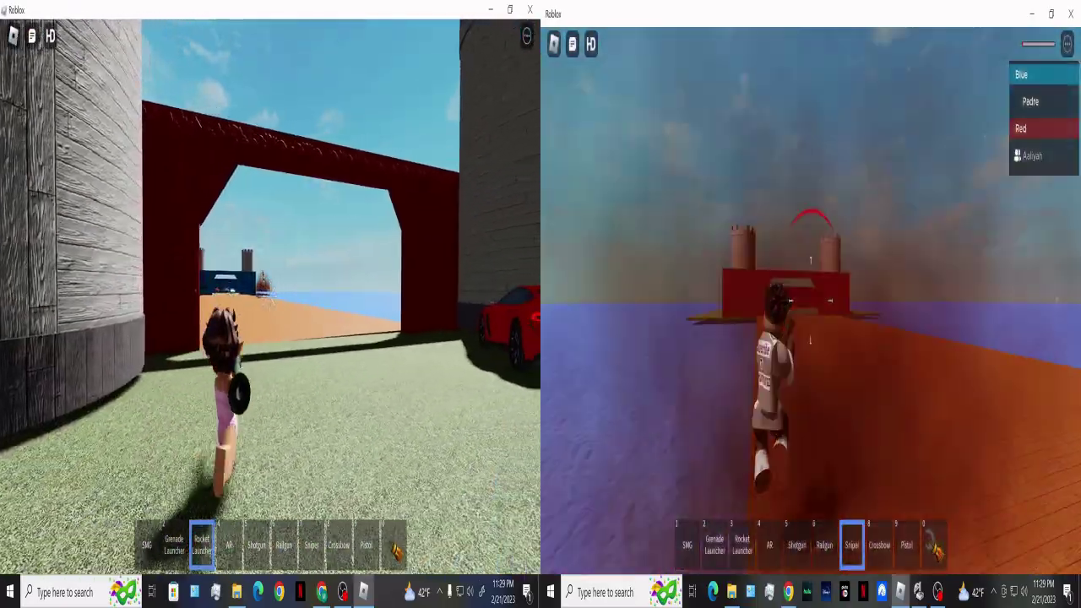
pyautogui.rightClick(811, 304)
pyautogui.rightClick(810, 304)
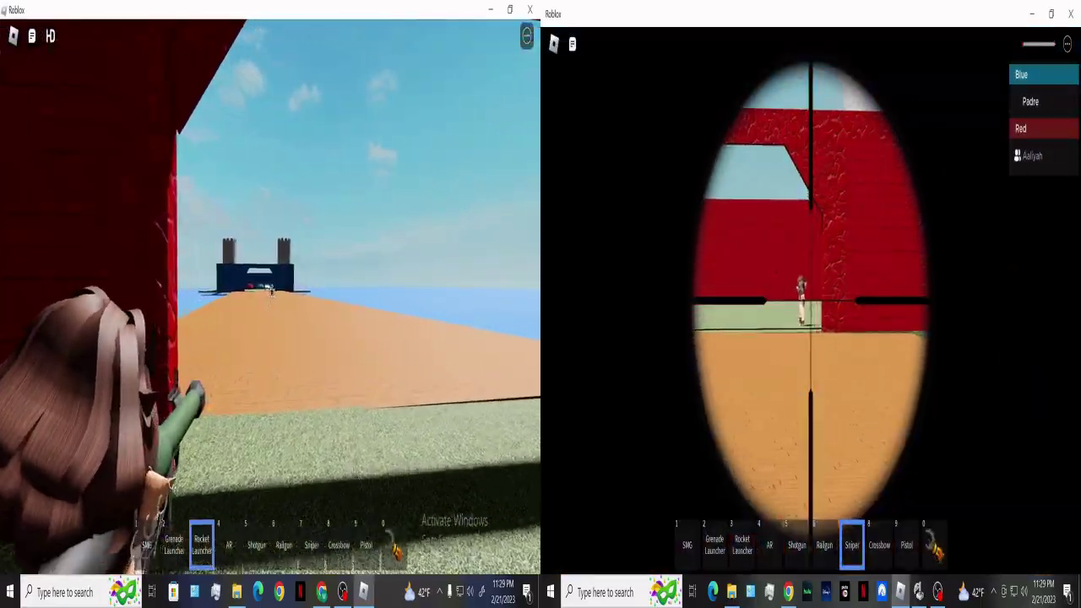
pyautogui.click(810, 304)
pyautogui.rightClick(810, 304)
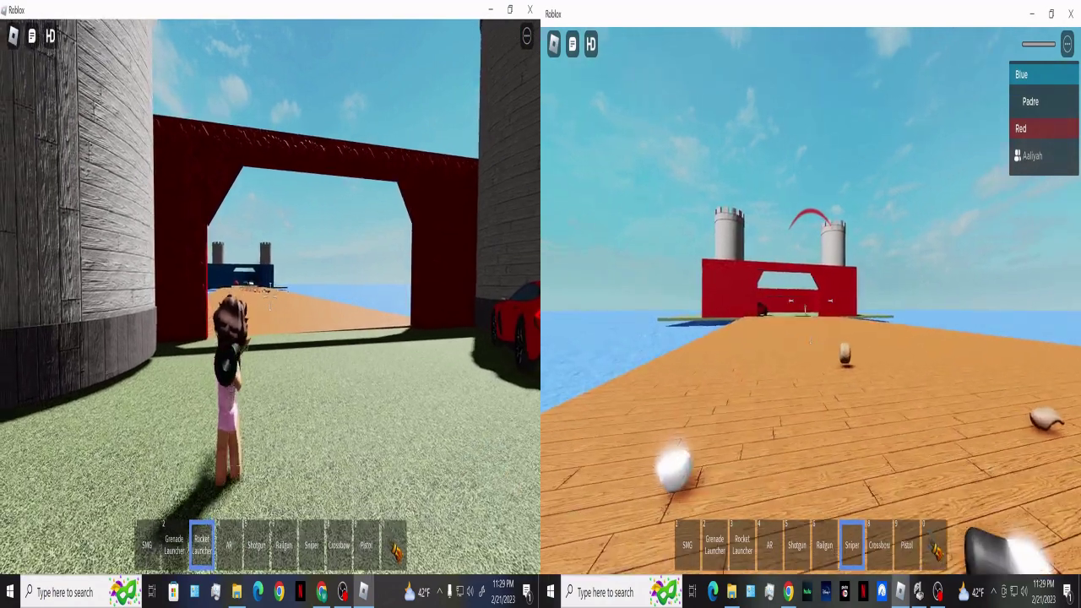